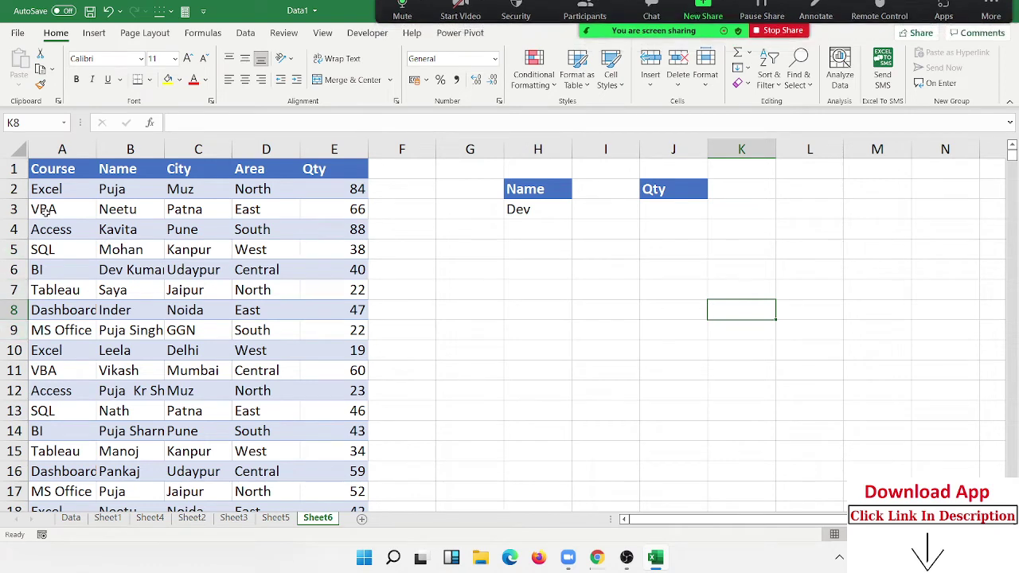
pyautogui.click(548, 208)
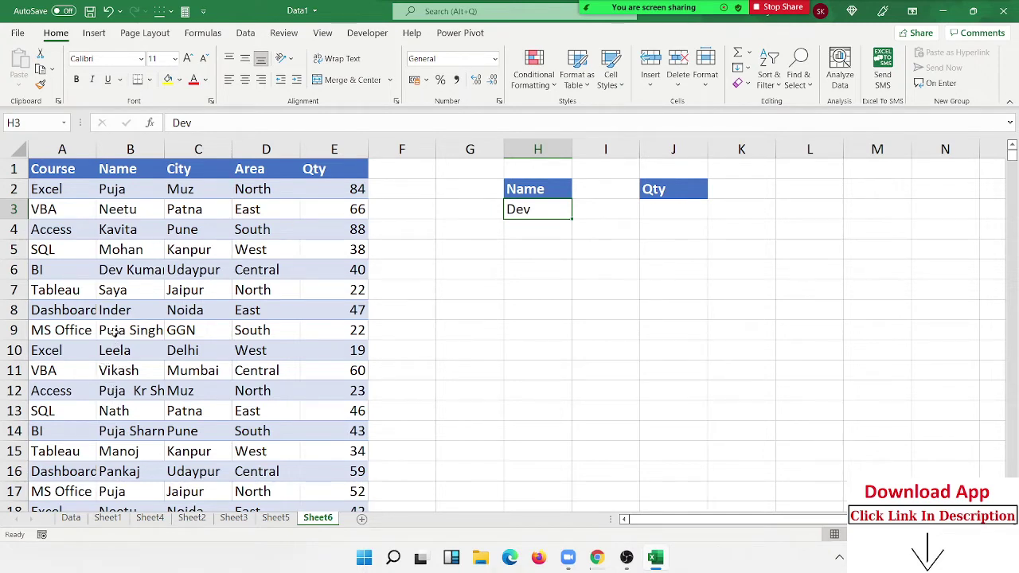
pyautogui.click(121, 275)
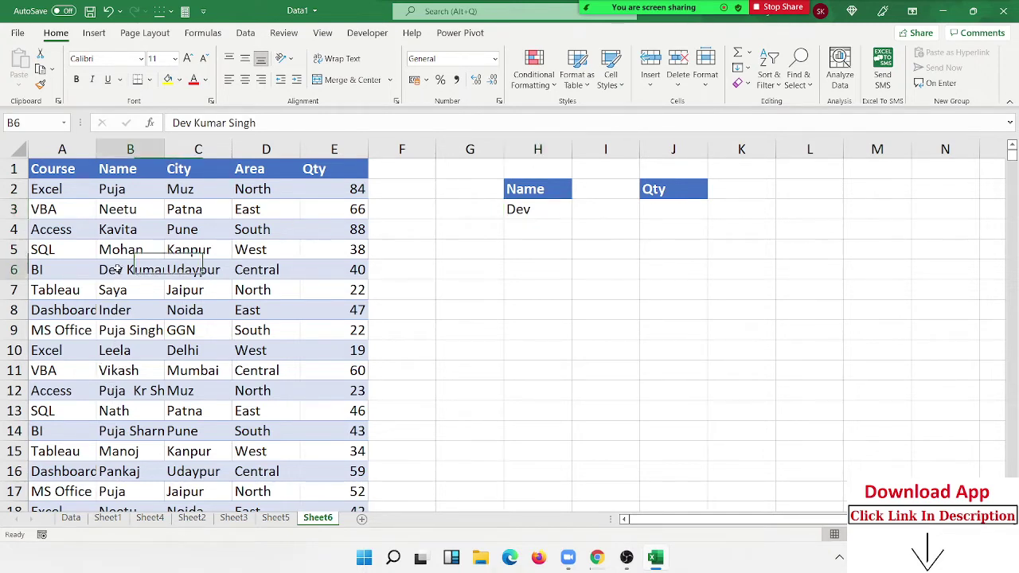
pyautogui.click(171, 153)
pyautogui.doubleClick(166, 151)
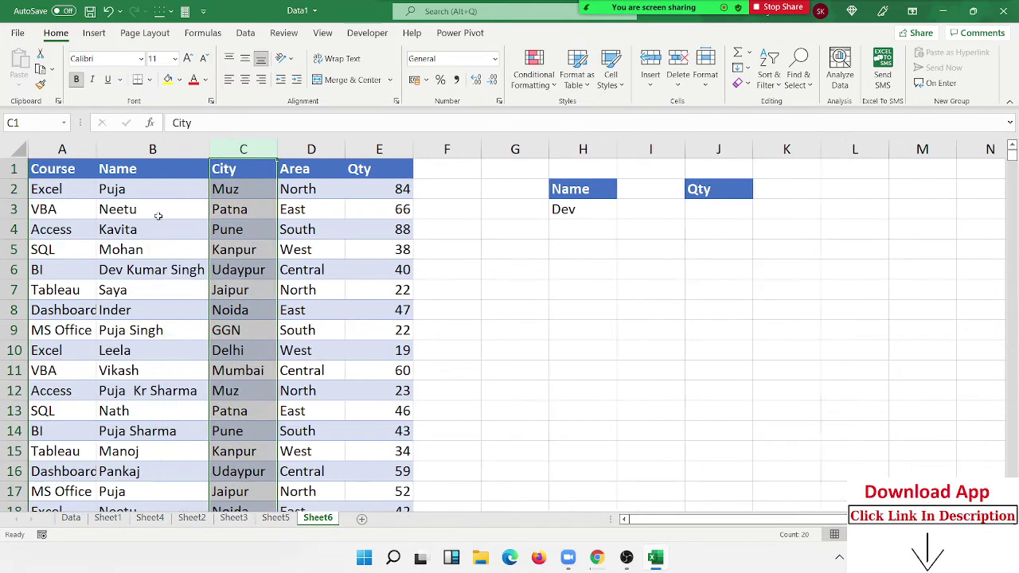
pyautogui.click(151, 269)
pyautogui.click(593, 212)
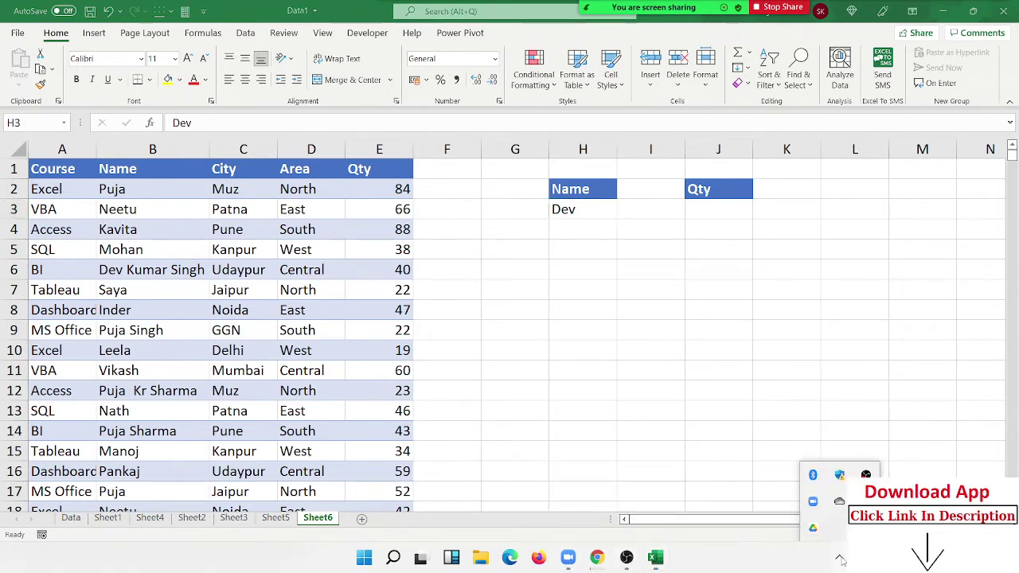
# Enter =VLOOKUP(H3,B:E,4,0) in J3 to fetch the Qty for the name in H3.
pyautogui.click(714, 214)
pyautogui.write('=vl')
pyautogui.press('Tab')
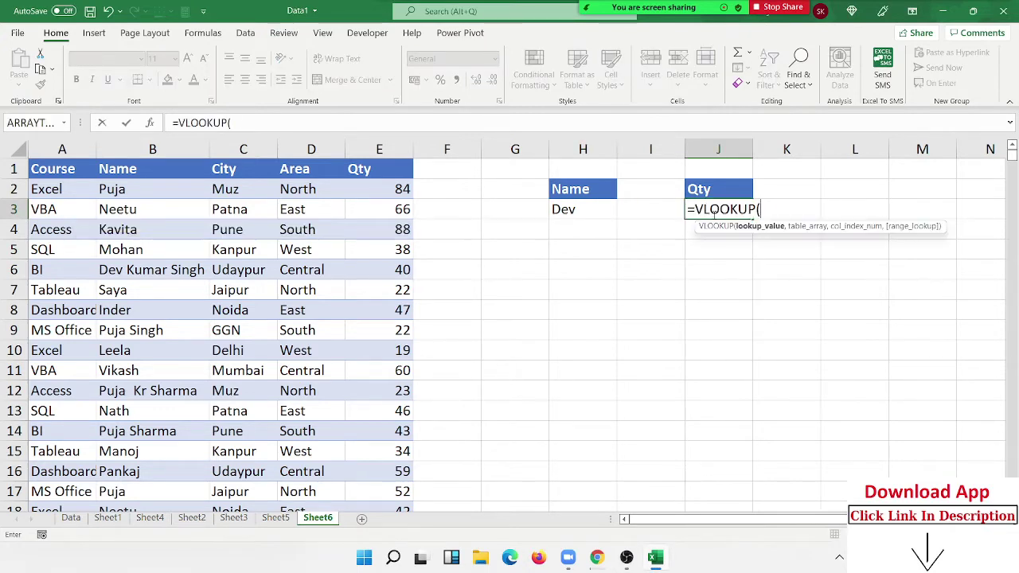
pyautogui.press('Left')
pyautogui.press('Left')
pyautogui.write(',')
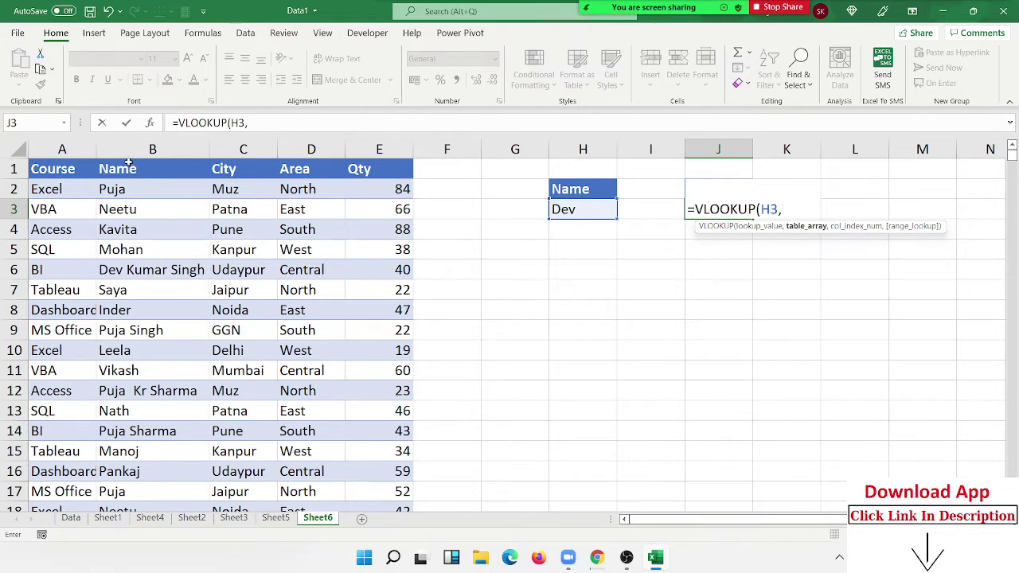
pyautogui.moveTo(129, 150); pyautogui.dragTo(359, 143)
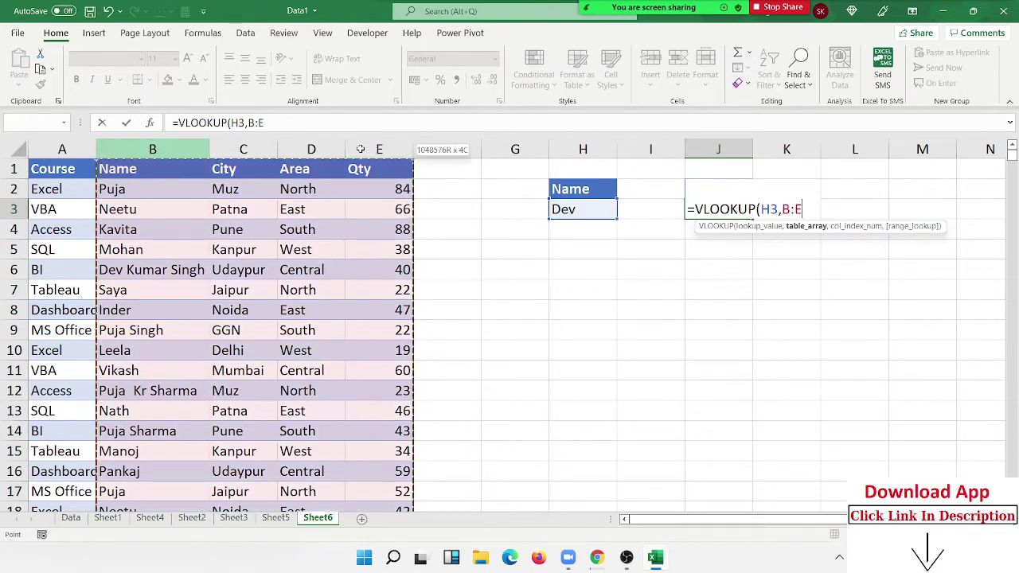
pyautogui.write(',4,0')
pyautogui.press('Return')
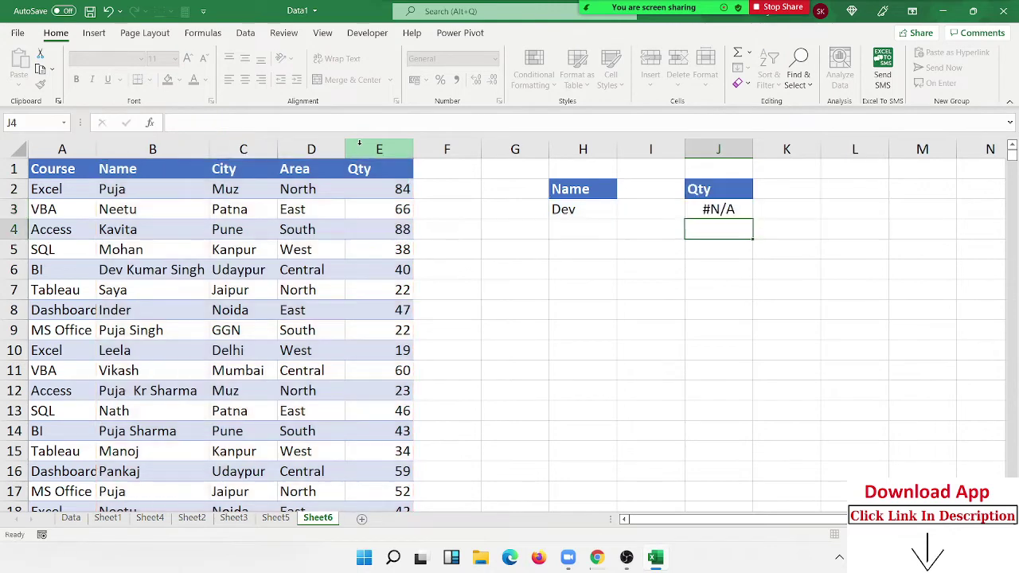
pyautogui.press('Up')
# Change J3's match-type argument to 1, then set it back to 0 for exact match.
pyautogui.press('F2')
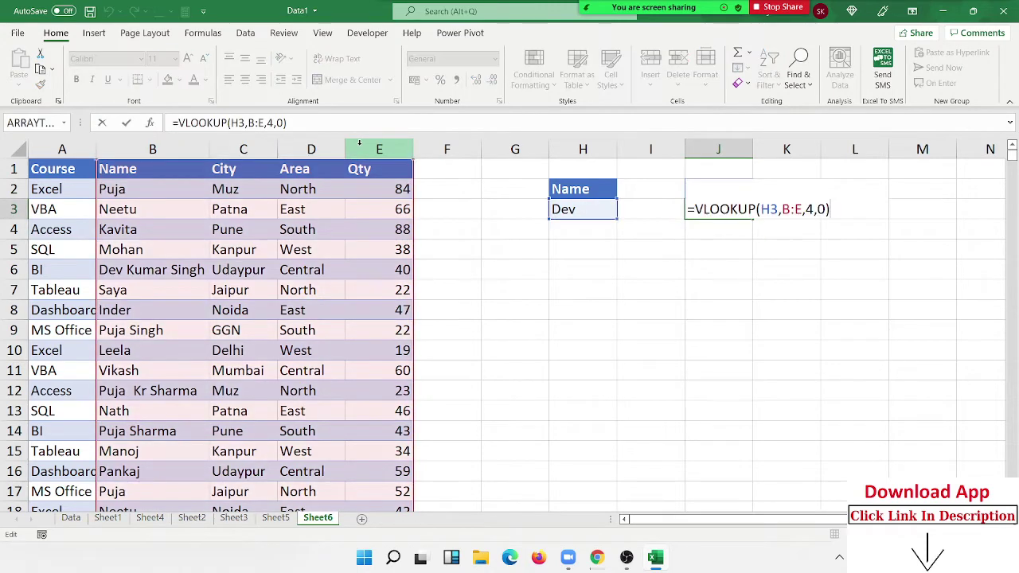
pyautogui.press('BackSpace')
pyautogui.write('1')
pyautogui.press('Return')
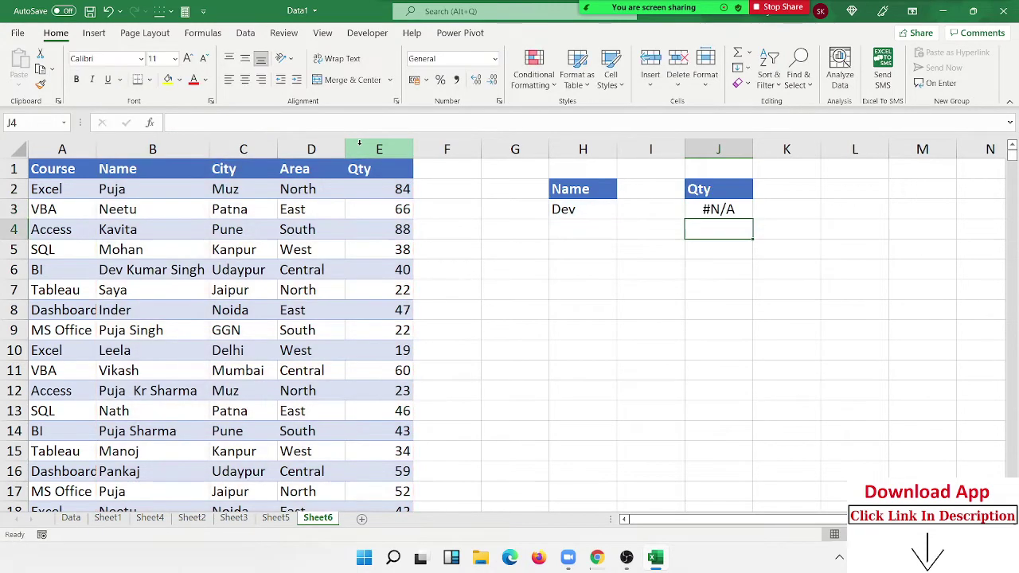
pyautogui.press('Up')
pyautogui.press('F2')
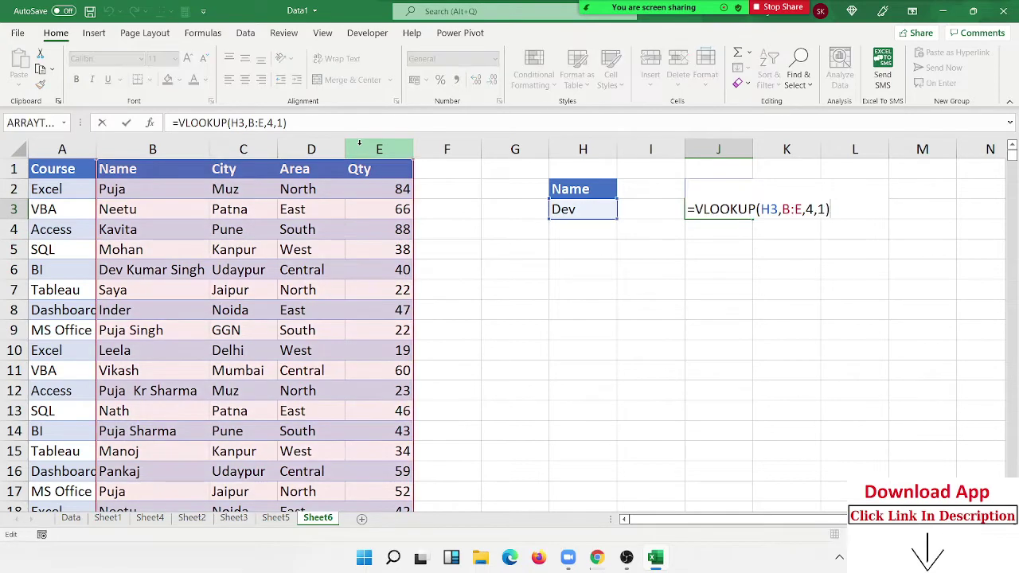
pyautogui.press('Left')
pyautogui.hotkey('shift', 'Left')
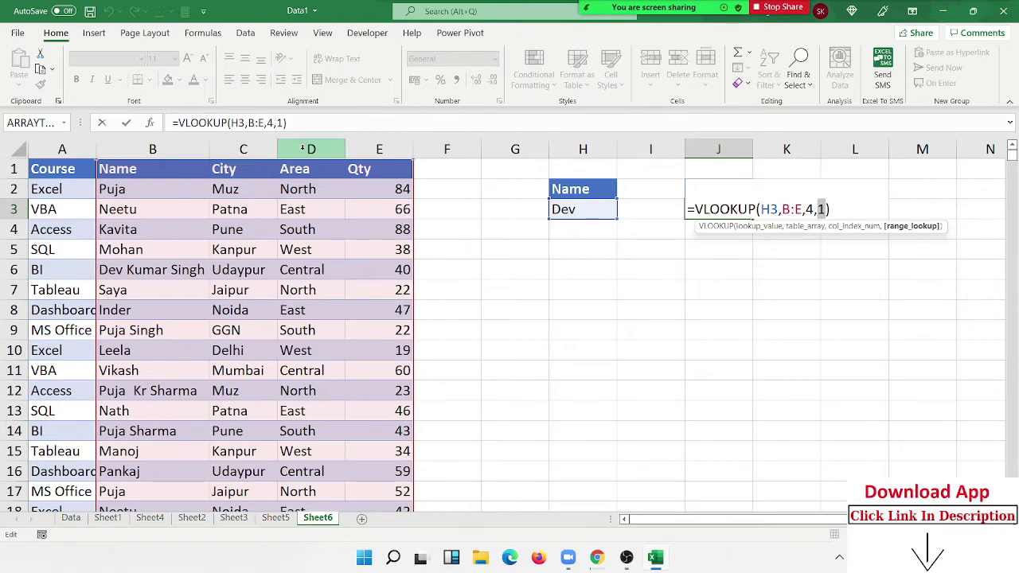
pyautogui.write('0')
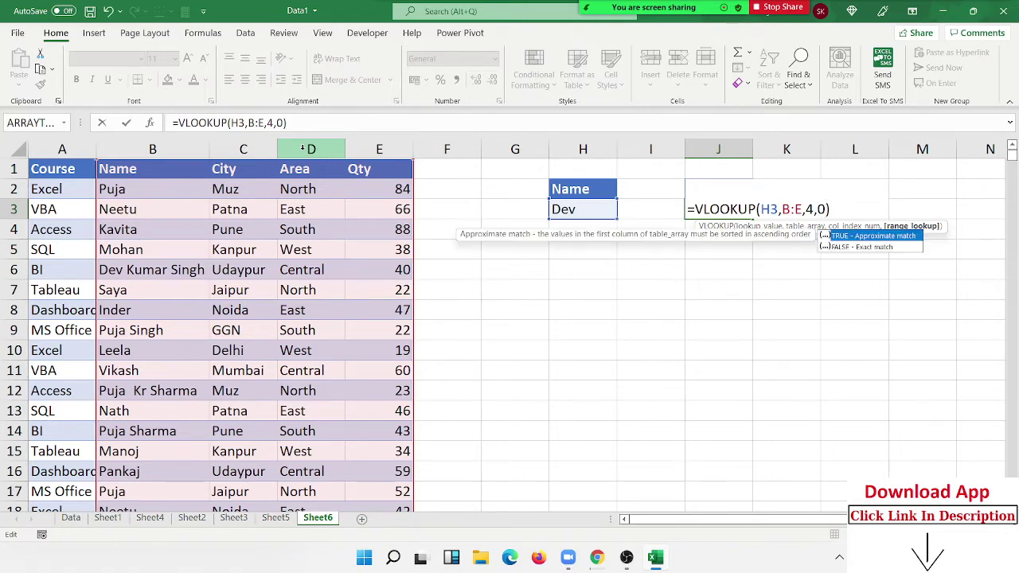
pyautogui.press('Return')
# Wrap the lookup name in H3 with asterisks to make *Dev*, so J3 returns 40.
pyautogui.press('Up')
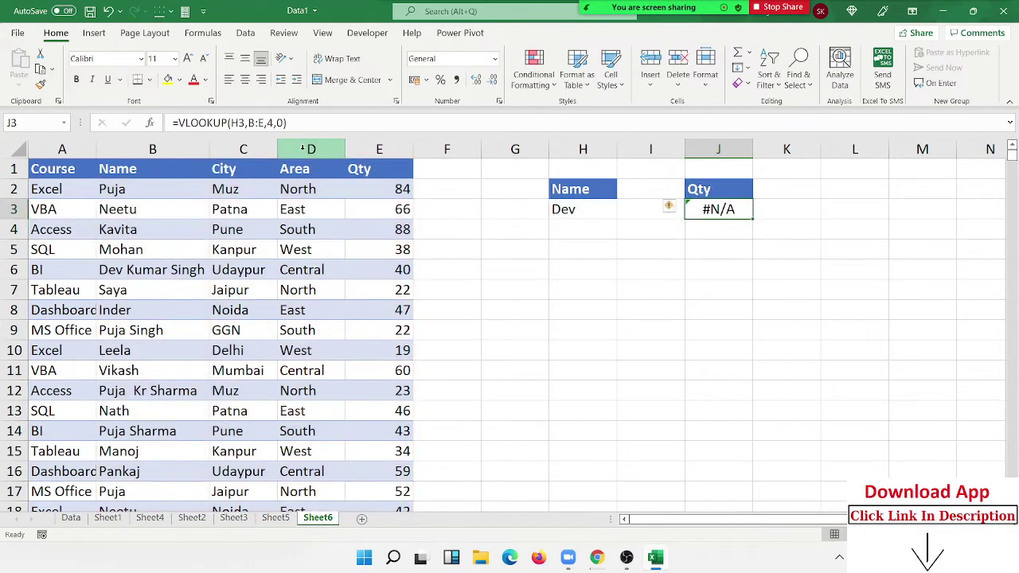
pyautogui.press('Left')
pyautogui.press('Left')
pyautogui.press('F2')
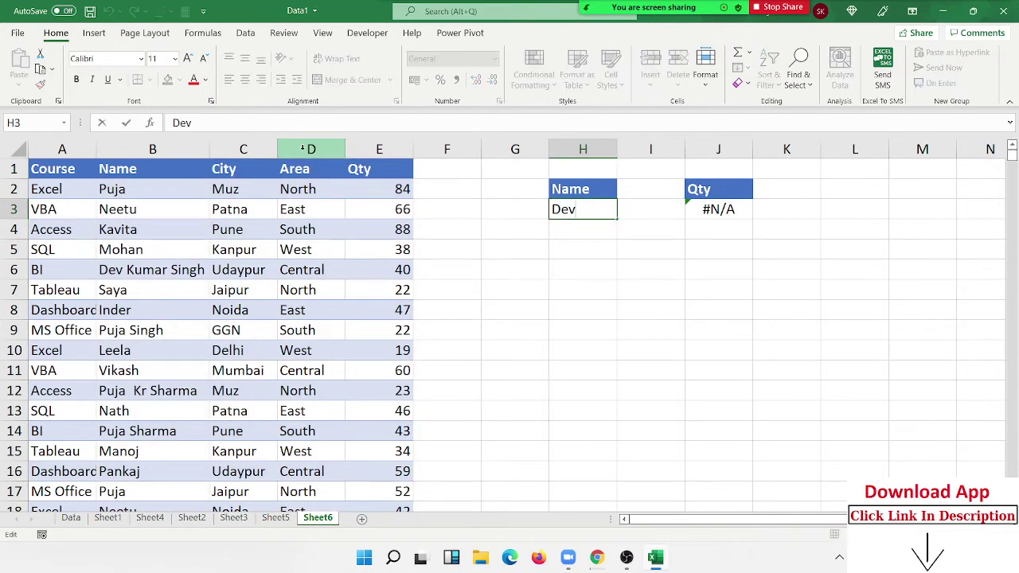
pyautogui.press('Left')
pyautogui.write('*')
pyautogui.press('Right')
pyautogui.press('Right')
pyautogui.press('Right')
pyautogui.write('*')
pyautogui.press('Return')
pyautogui.press('Up')
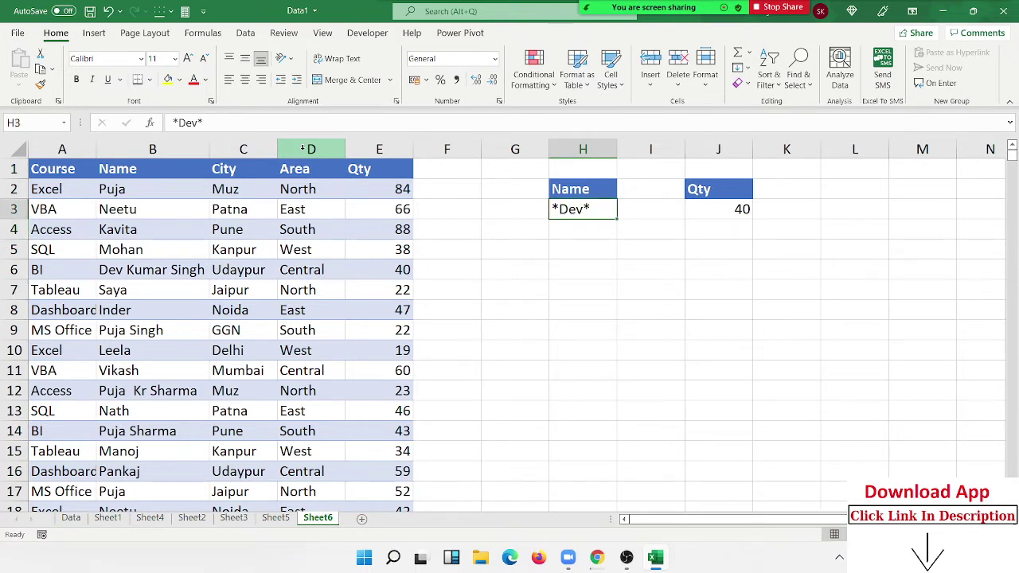
# Enter the alternative pattern Dev* in H4 below *Dev*.
pyautogui.press('Down')
pyautogui.write('De')
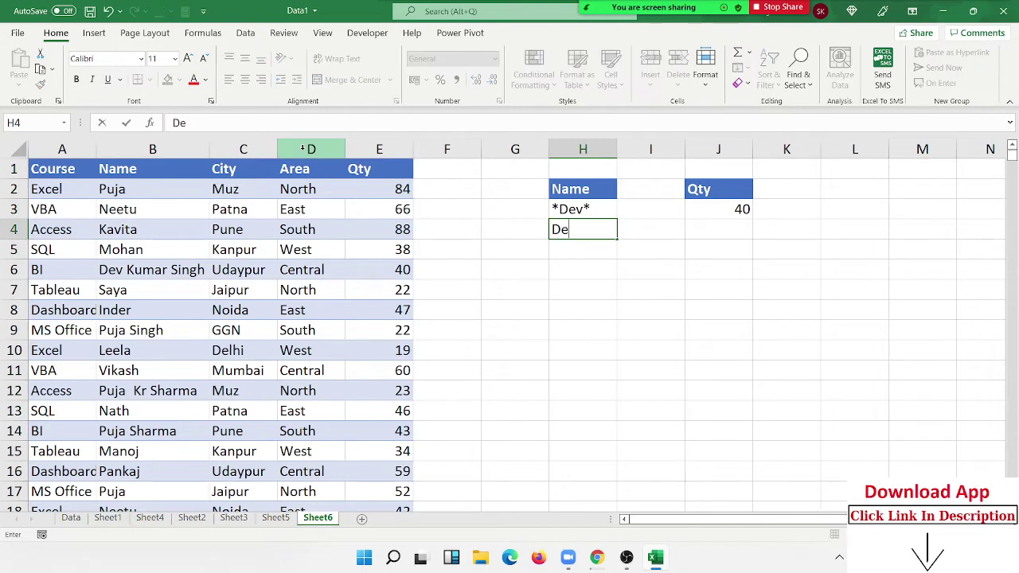
pyautogui.write('v*')
pyautogui.press('Return')
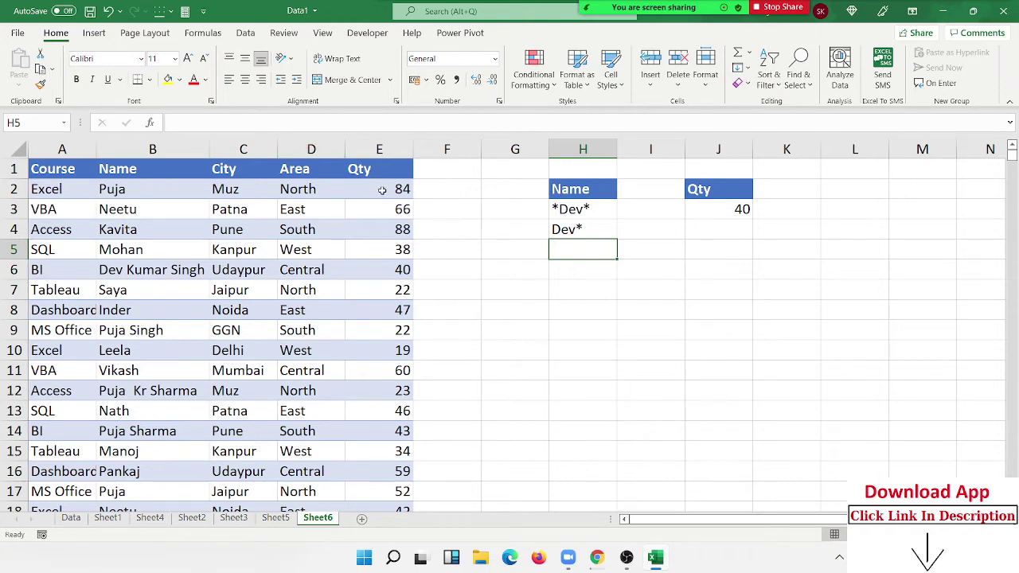
pyautogui.click(584, 211)
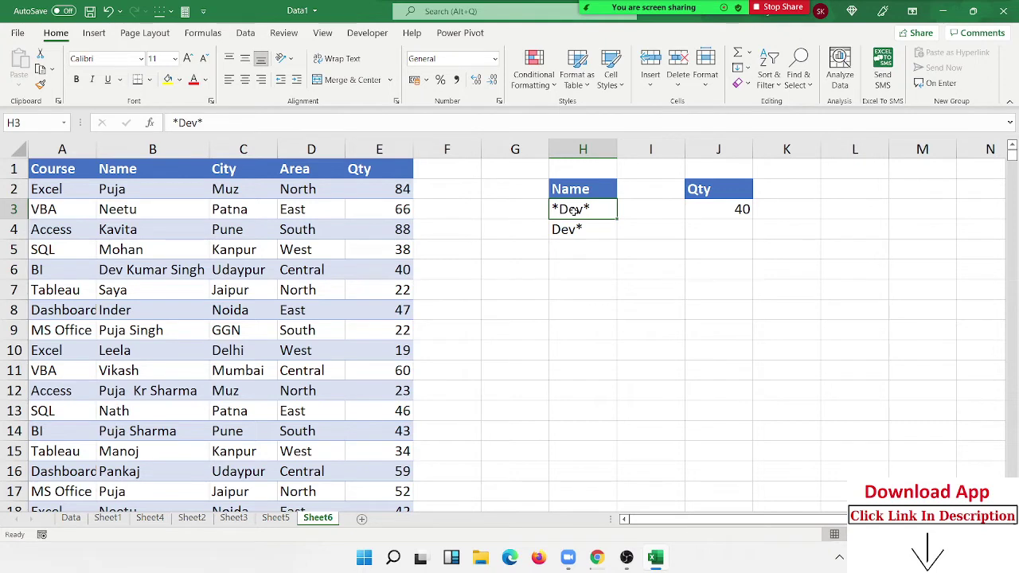
pyautogui.press('Down')
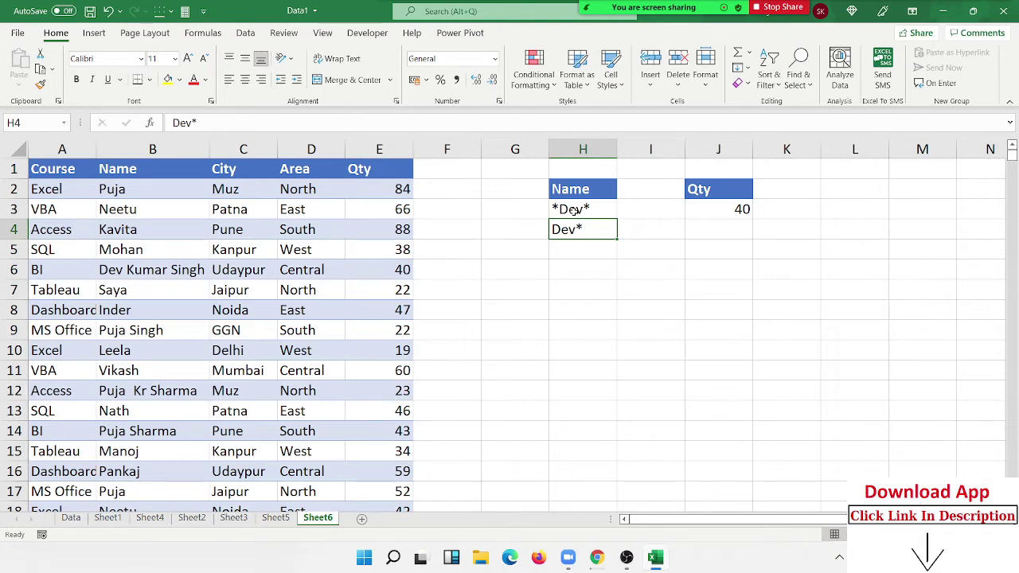
# Put the pattern *Dev in H5, replacing an initial Dev* entry.
pyautogui.press('Down')
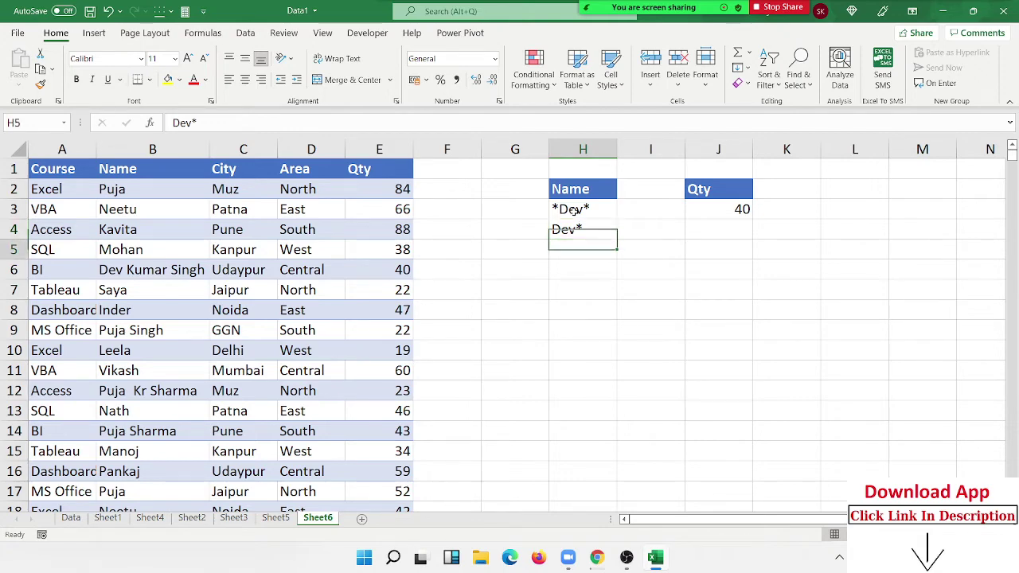
pyautogui.write('Dev')
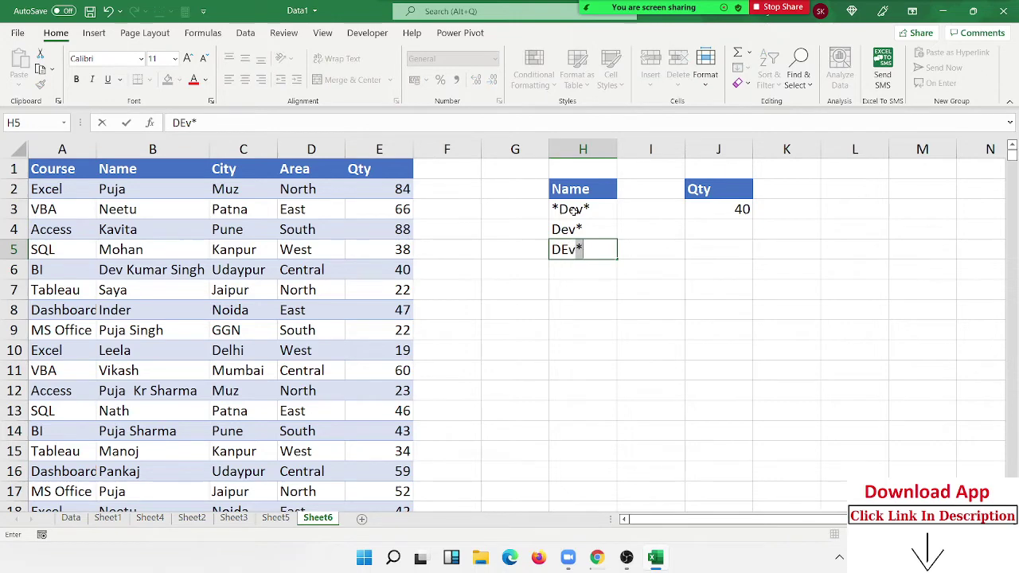
pyautogui.write('*')
pyautogui.press('Return')
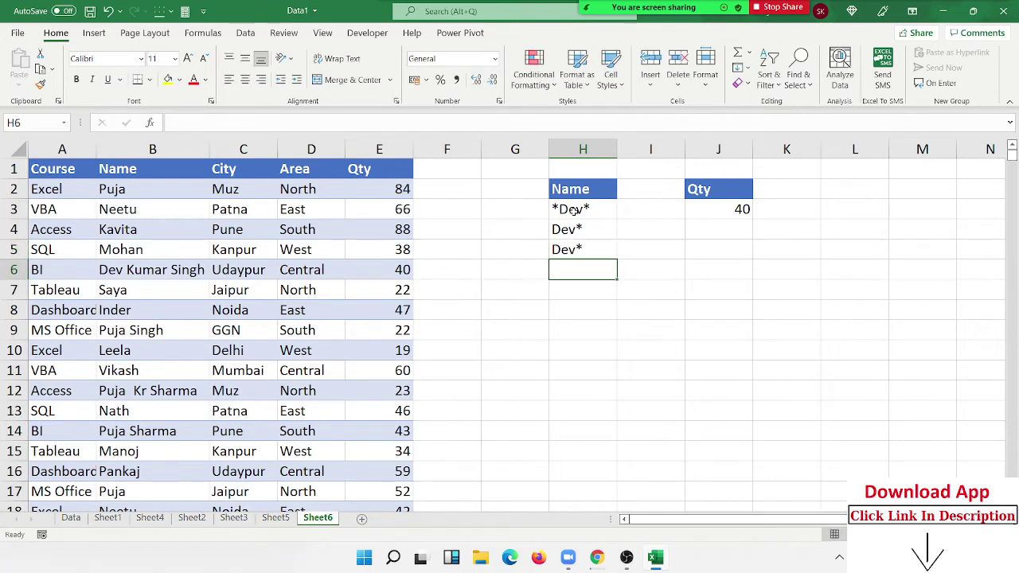
pyautogui.press('Up')
pyautogui.write('*')
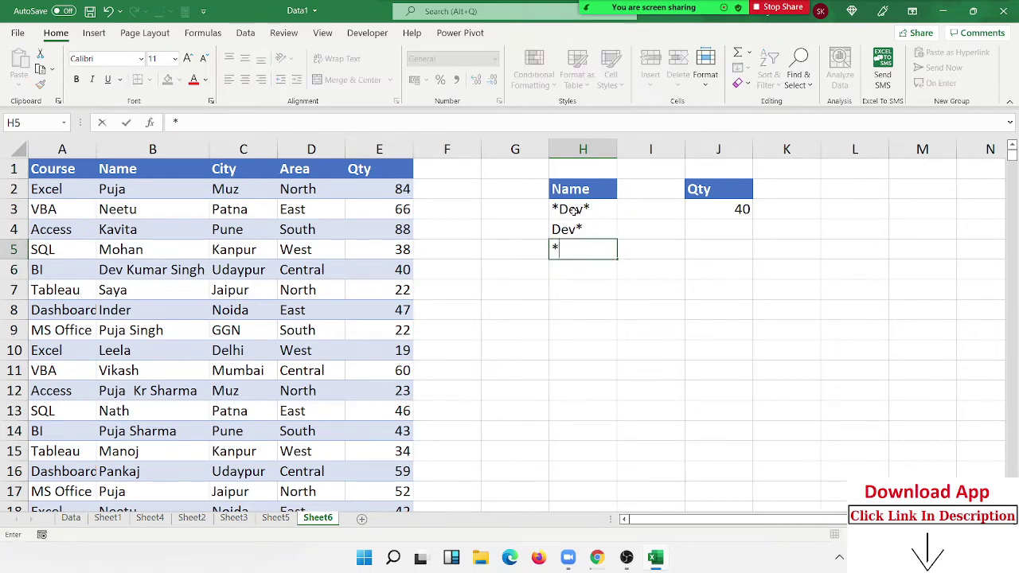
pyautogui.write('Dev')
pyautogui.press('Return')
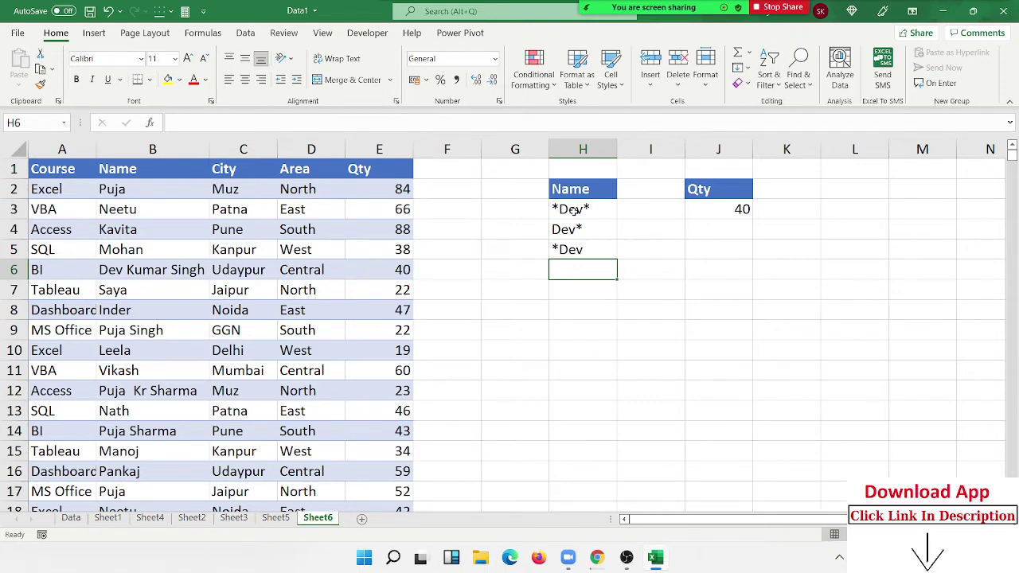
# Step through the patterns *Dev*, Dev* and *Dev in H3:H5, then move left along row 5.
pyautogui.click(574, 210)
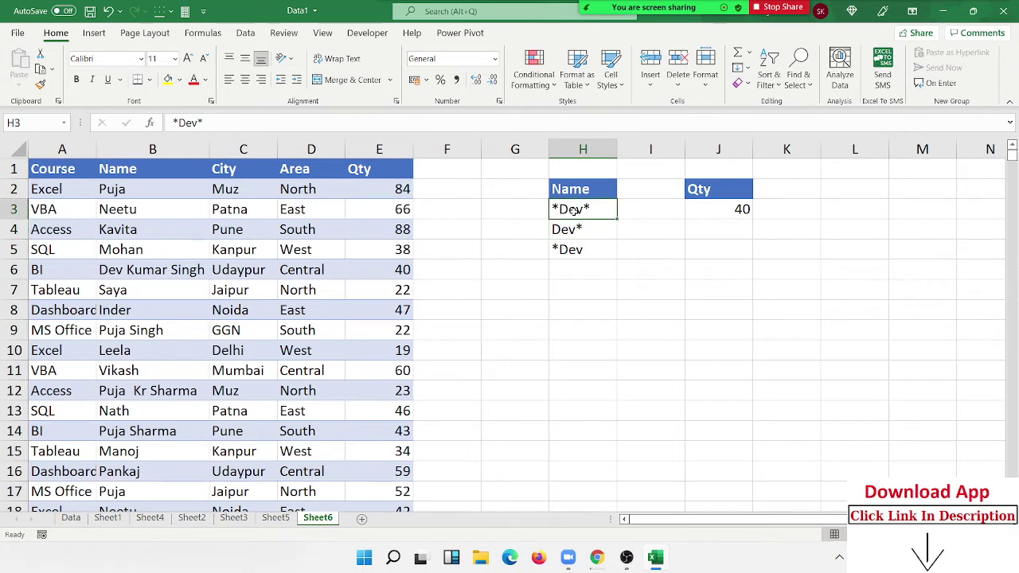
pyautogui.press('Down')
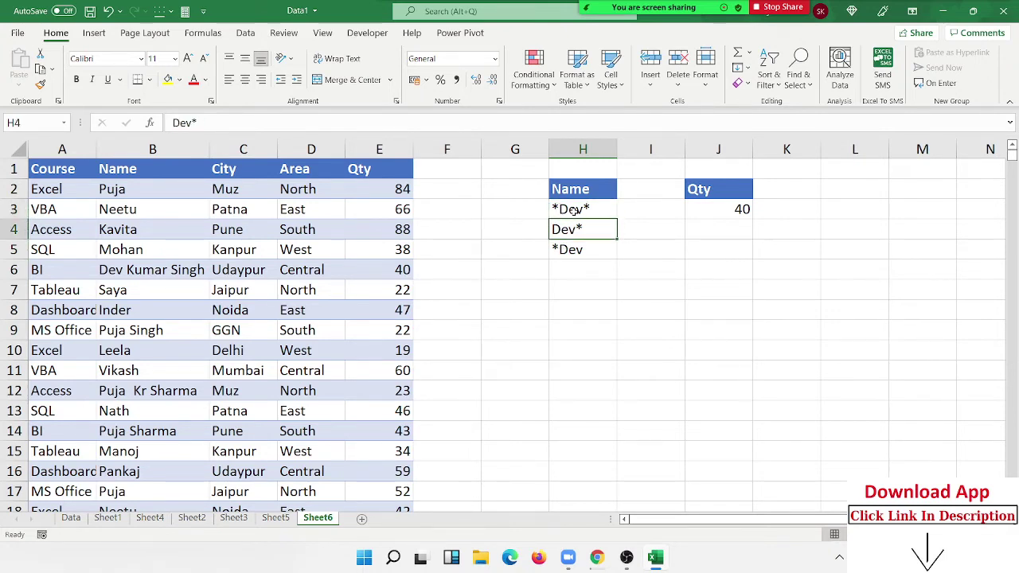
pyautogui.press('Down')
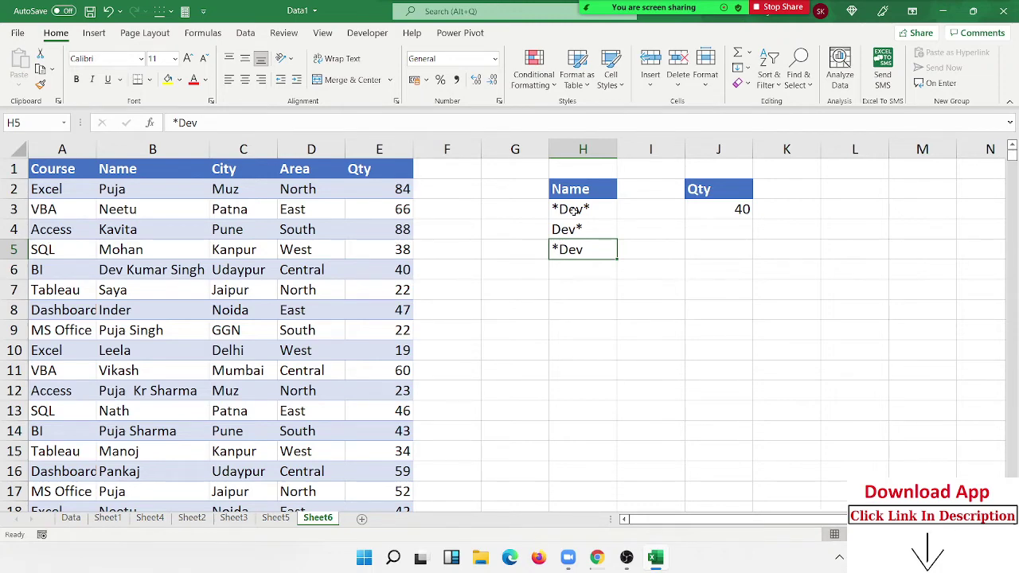
pyautogui.press('Left')
pyautogui.press('Left')
pyautogui.press('Left')
pyautogui.press('Left')
pyautogui.press('Left')
pyautogui.press('Left')
pyautogui.press('Left')
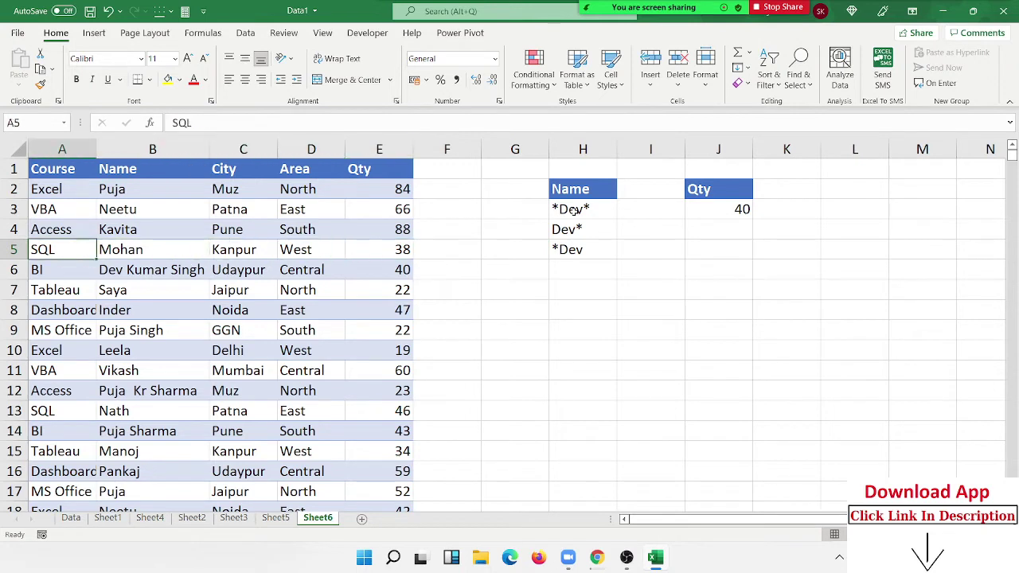
# Overwrite the name in B5 with the text A5, correcting a first A1 entry.
pyautogui.press('Right')
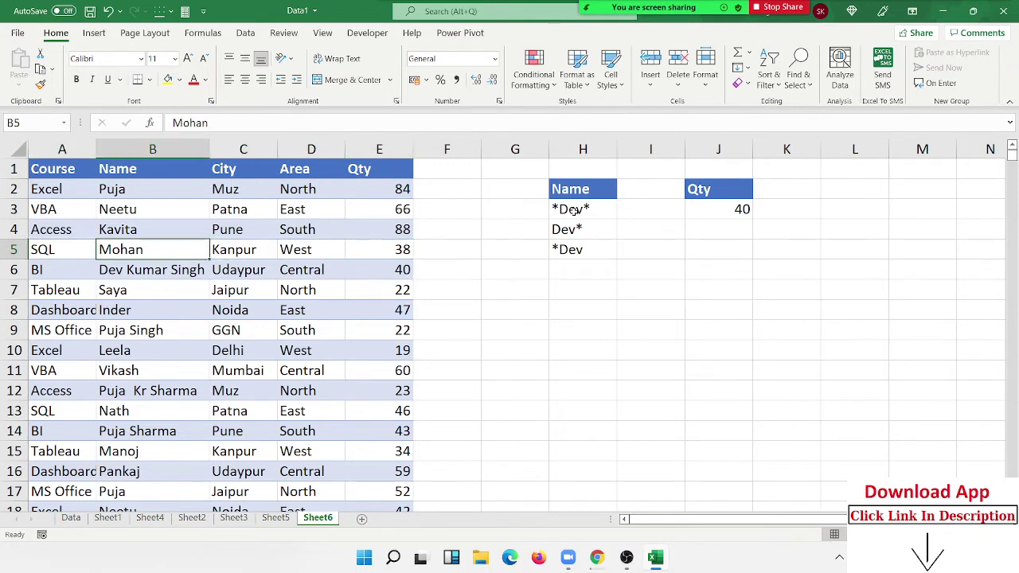
pyautogui.write('A')
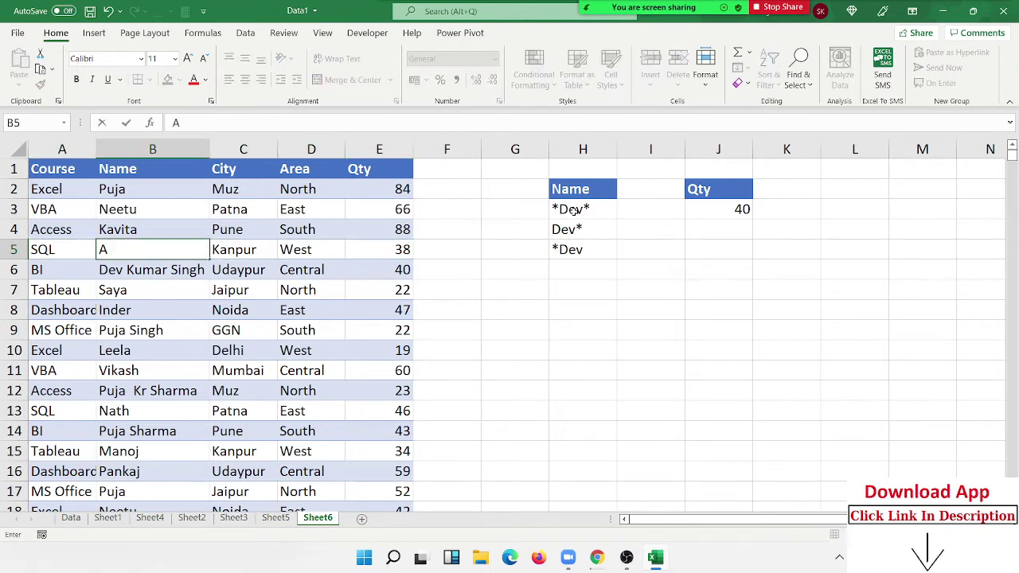
pyautogui.write('1')
pyautogui.press('Return')
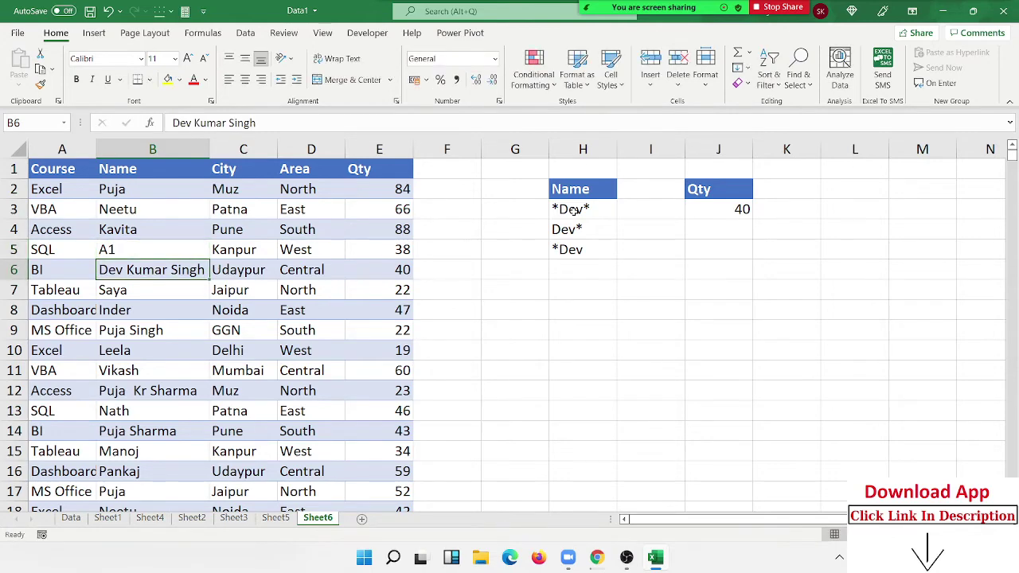
pyautogui.press('Up')
pyautogui.write('A5')
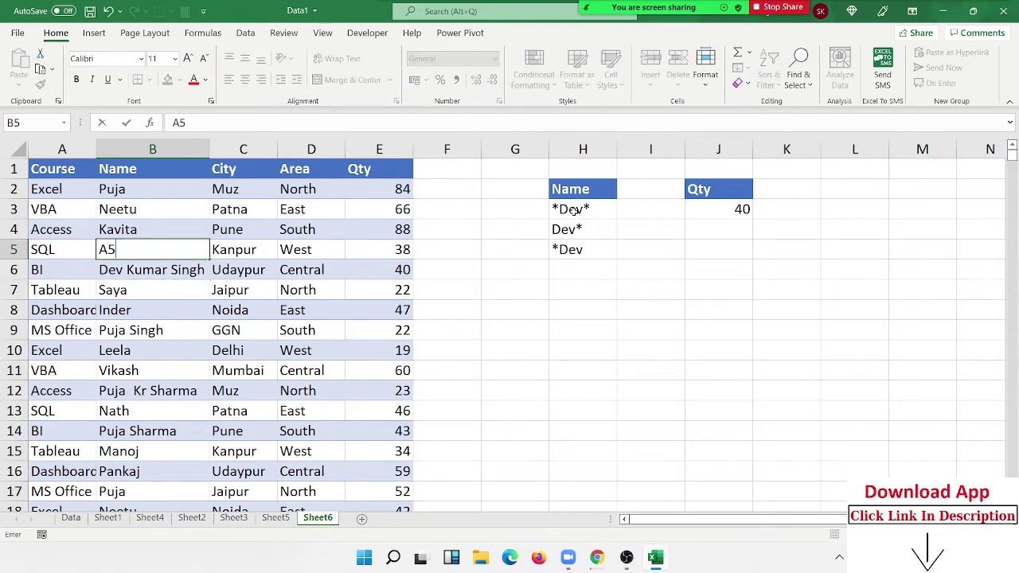
pyautogui.press('Return')
pyautogui.press('Up')
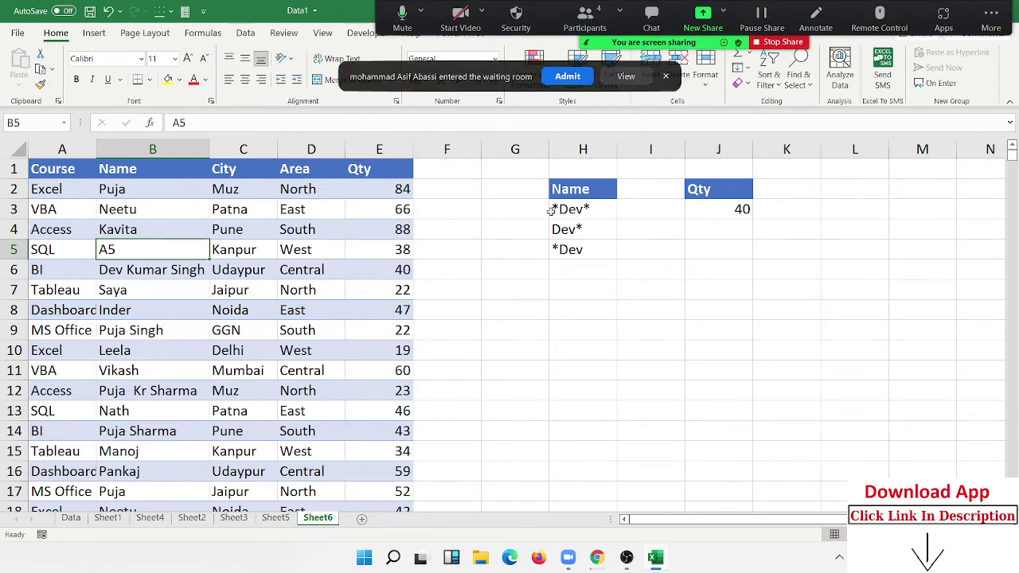
# Admit the waiting Zoom attendee, close Participants, and select J5 beside the *Dev pattern.
pyautogui.click(568, 76)
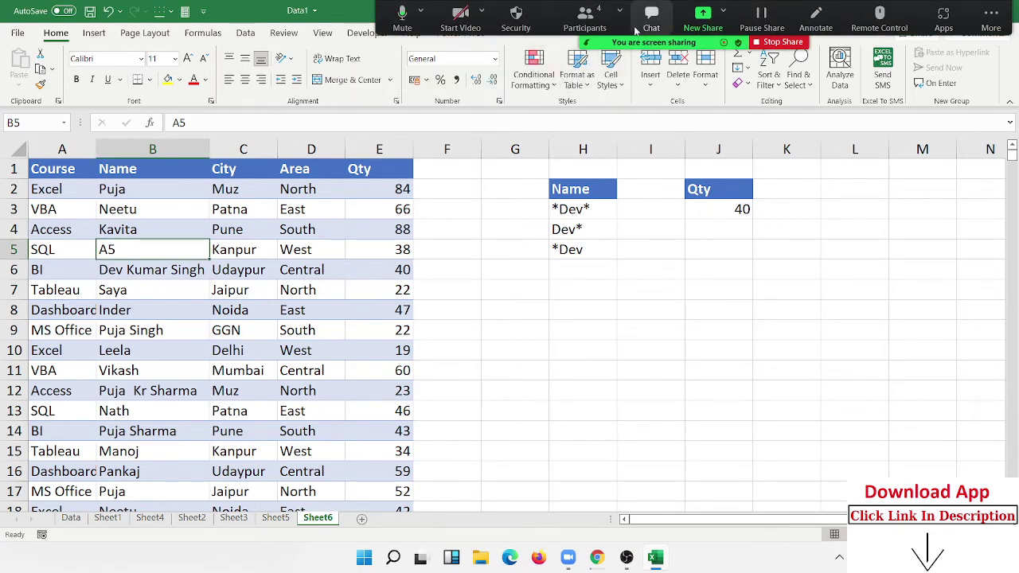
pyautogui.click(585, 18)
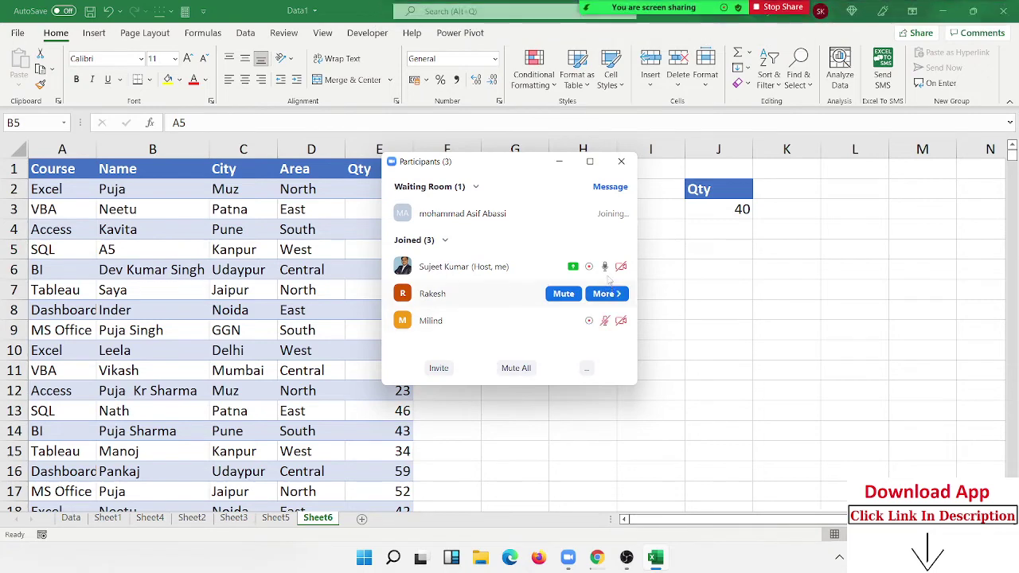
pyautogui.click(621, 162)
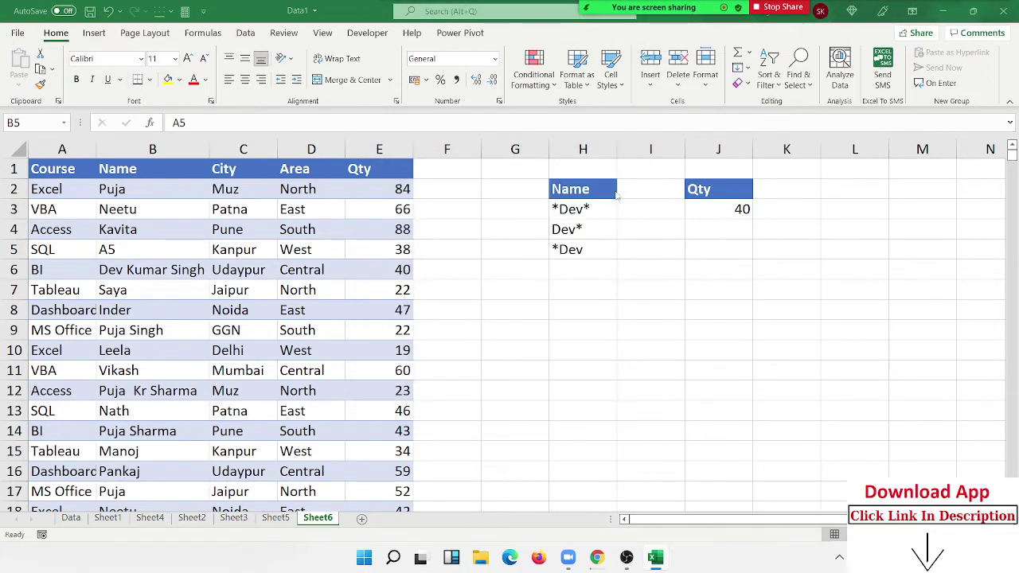
pyautogui.click(585, 251)
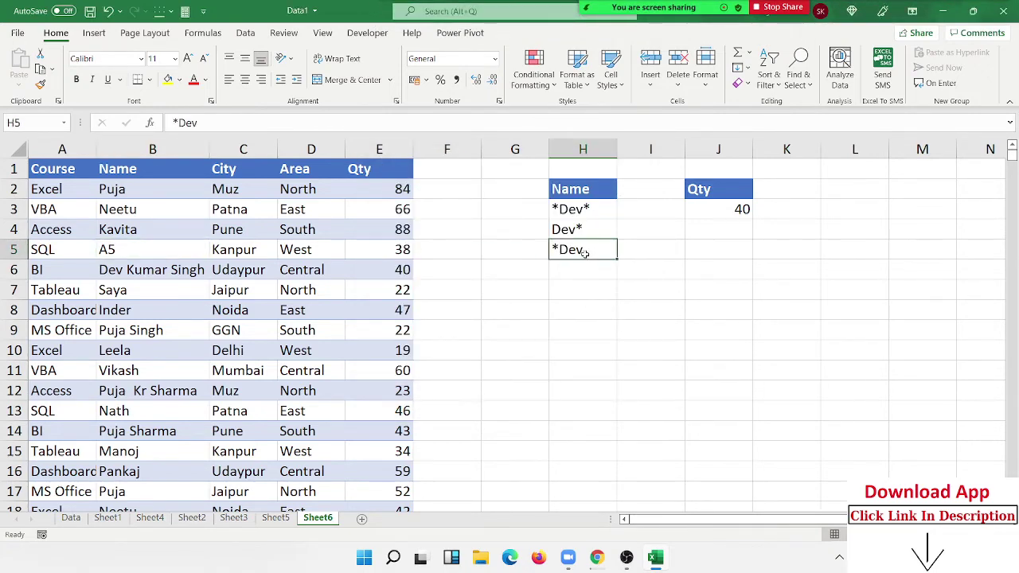
pyautogui.click(735, 249)
# Abandon the unfinished J5 formula and enter the pattern ?? in H7.
pyautogui.write('=')
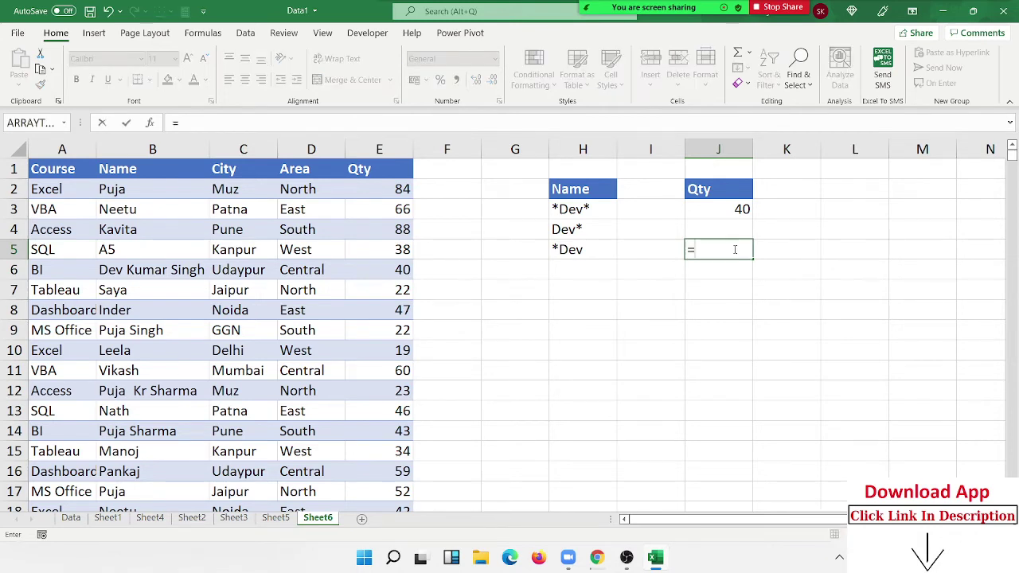
pyautogui.press('Escape')
pyautogui.press('Down')
pyautogui.press('Left')
pyautogui.press('Left')
pyautogui.press('Down')
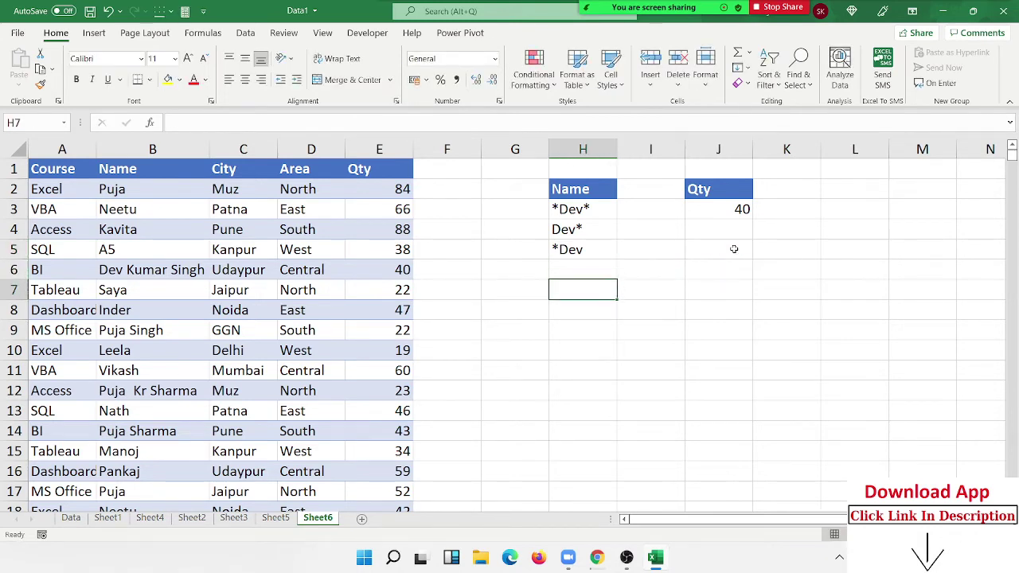
pyautogui.write('??')
pyautogui.press('Right')
pyautogui.press('Right')
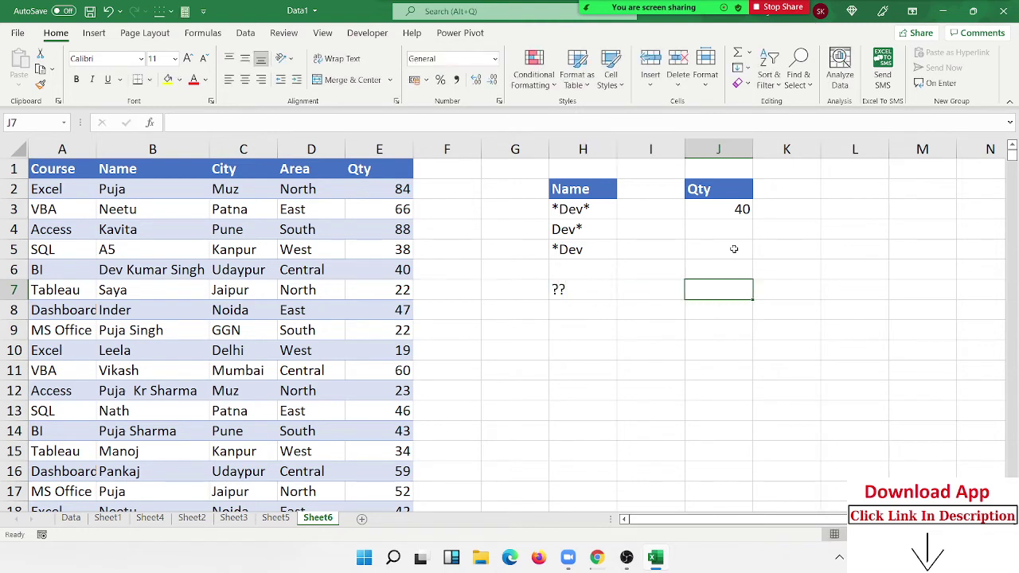
# Enter =VLOOKUP(H7,B:B,1,0) in J7 so it returns the two-character name A5.
pyautogui.write('=vl')
pyautogui.press('Tab')
pyautogui.press('Left')
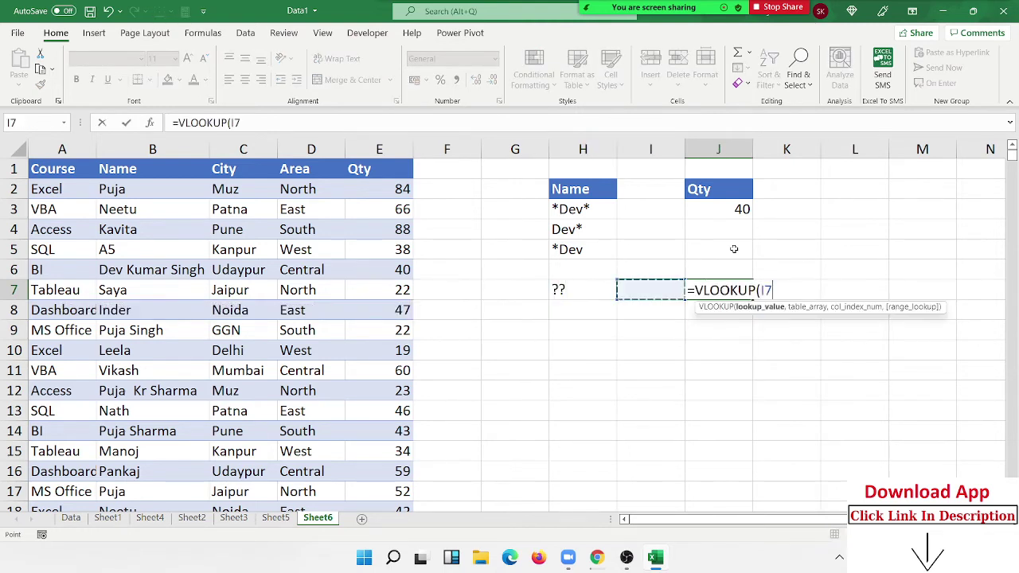
pyautogui.press('Left')
pyautogui.write(',')
pyautogui.press('Left')
pyautogui.press('Left')
pyautogui.press('Left')
pyautogui.press('Left')
pyautogui.press('Left')
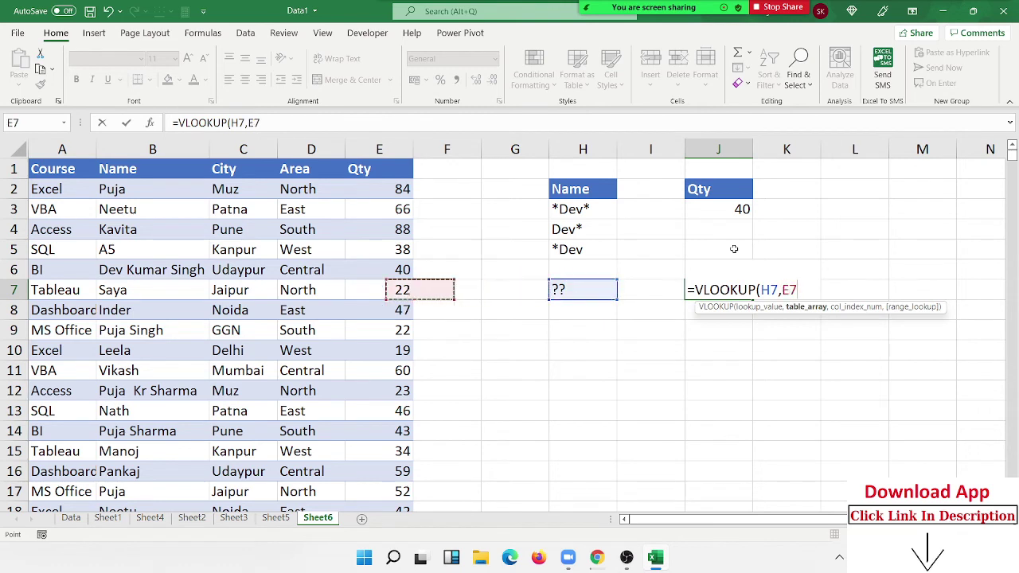
pyautogui.press('Left')
pyautogui.press('Left')
pyautogui.press('Left')
pyautogui.hotkey('ctrl', 'space')
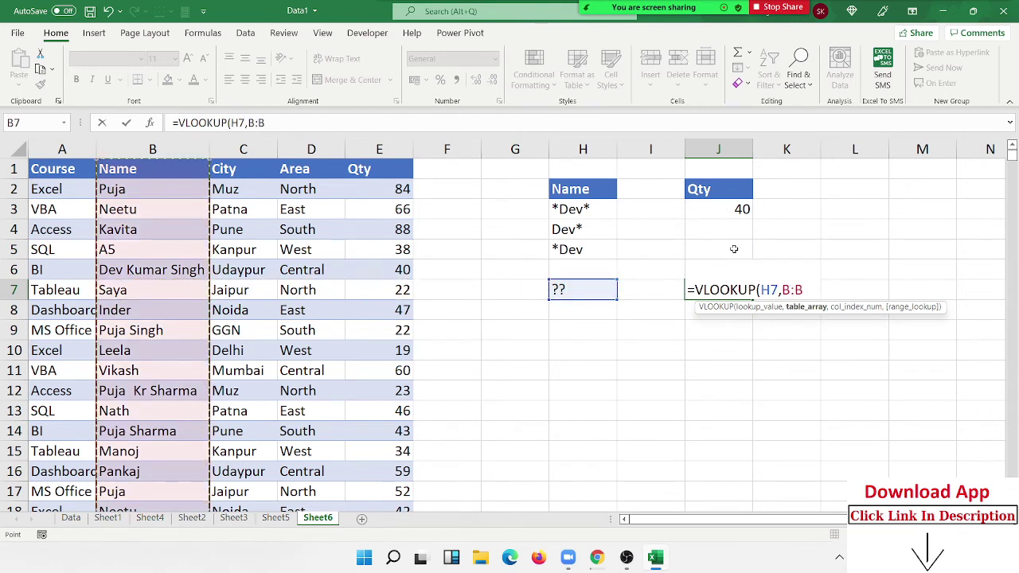
pyautogui.write(',')
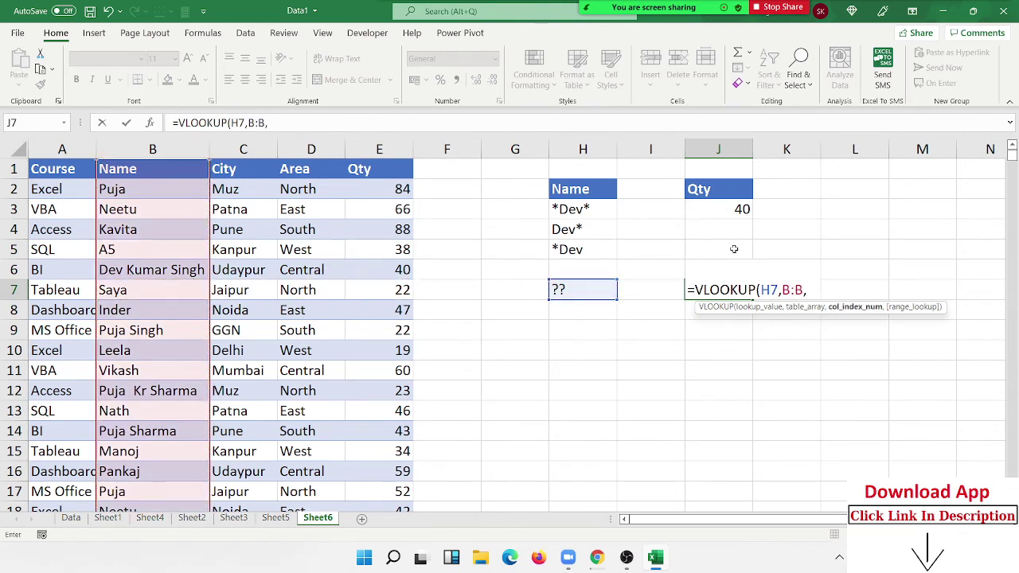
pyautogui.write('1')
pyautogui.write(',0')
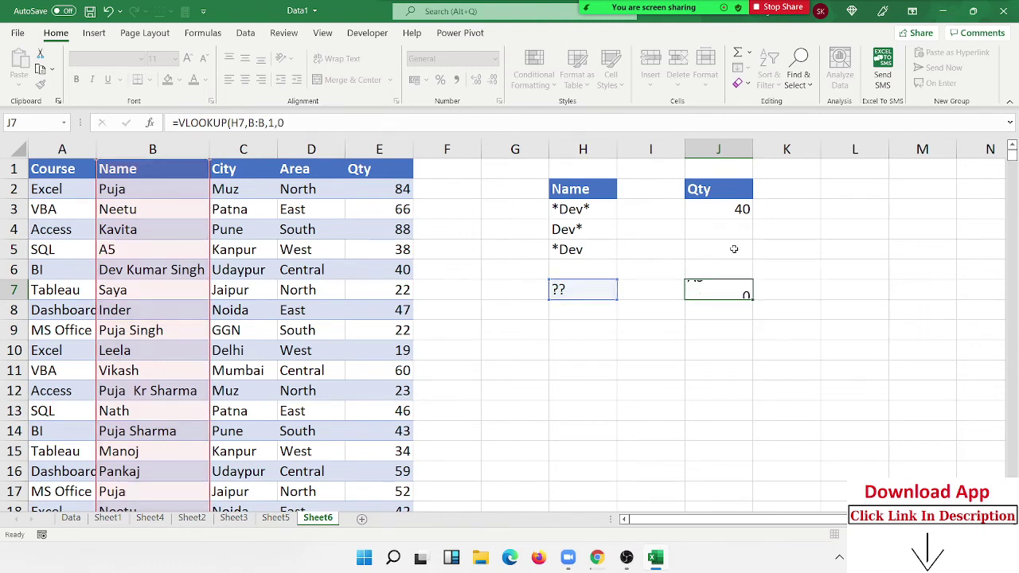
pyautogui.press('Return')
# Review J7's formula without changing it, then return to H7.
pyautogui.press('Up')
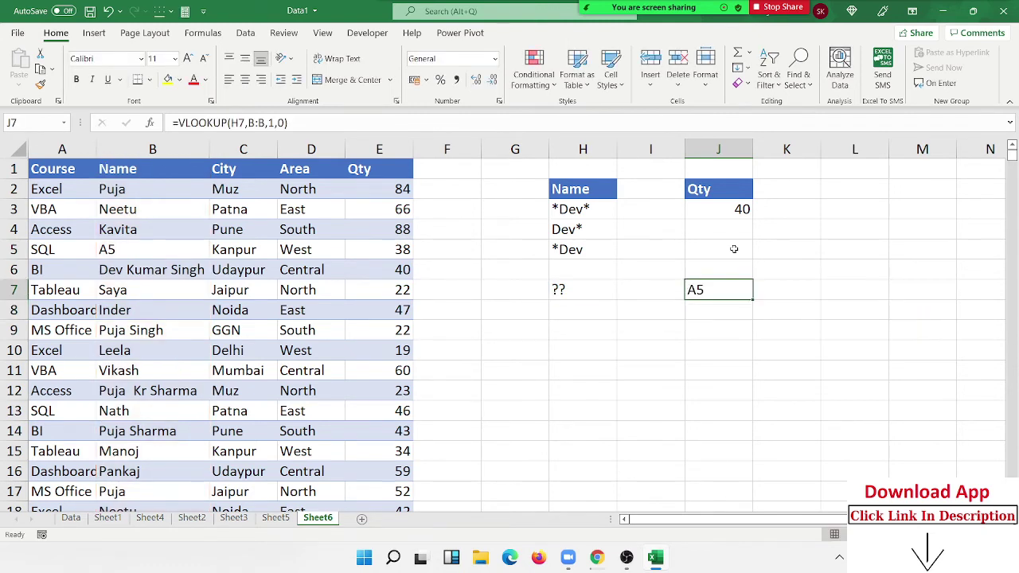
pyautogui.press('F2')
pyautogui.press('Escape')
pyautogui.press('Left')
pyautogui.press('Left')
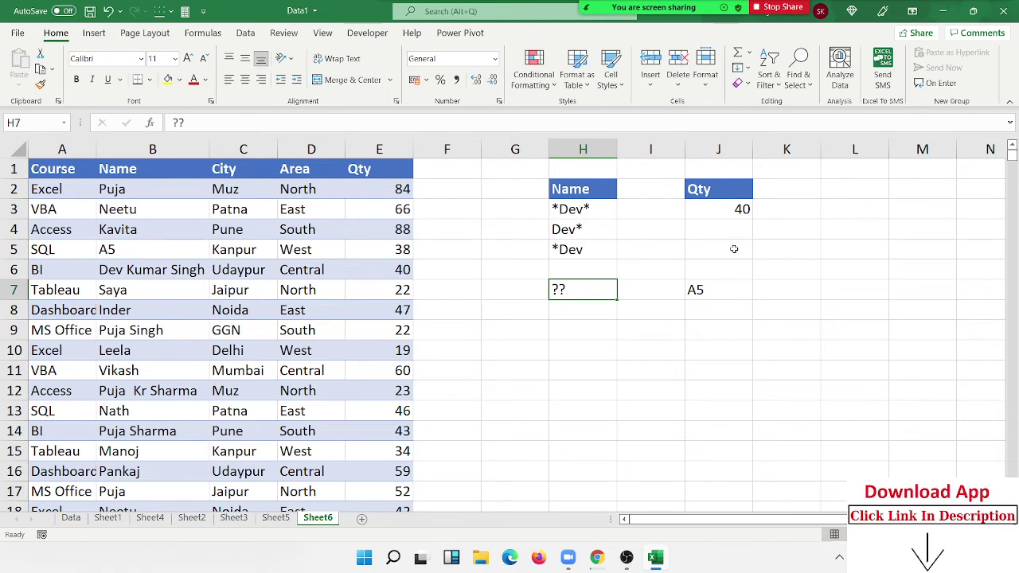
# Type >, <, >=, <= and <> into L2, L3, L4, L5 and L6, one per cell.
pyautogui.click(832, 199)
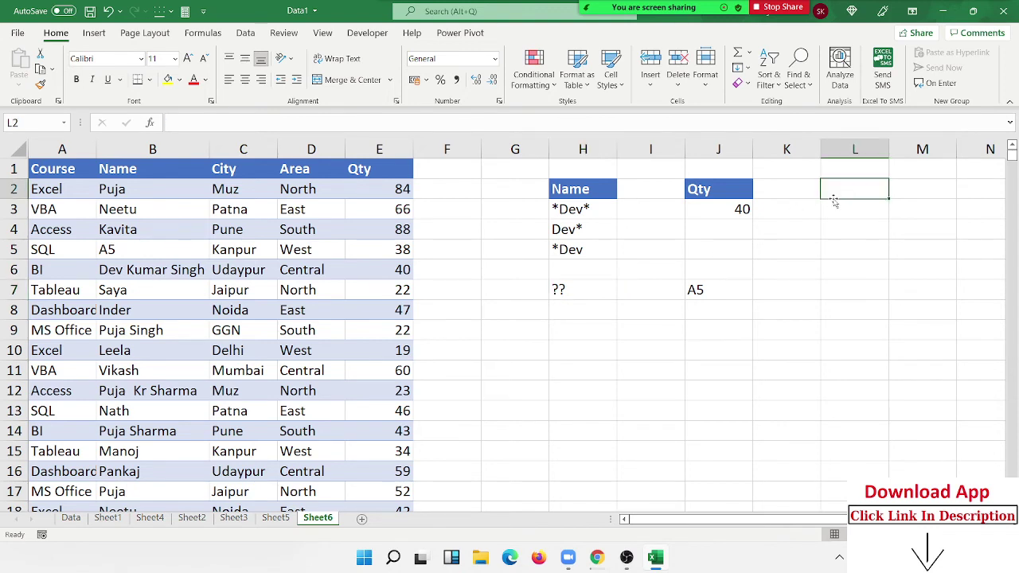
pyautogui.write('>')
pyautogui.press('Return')
pyautogui.write('<')
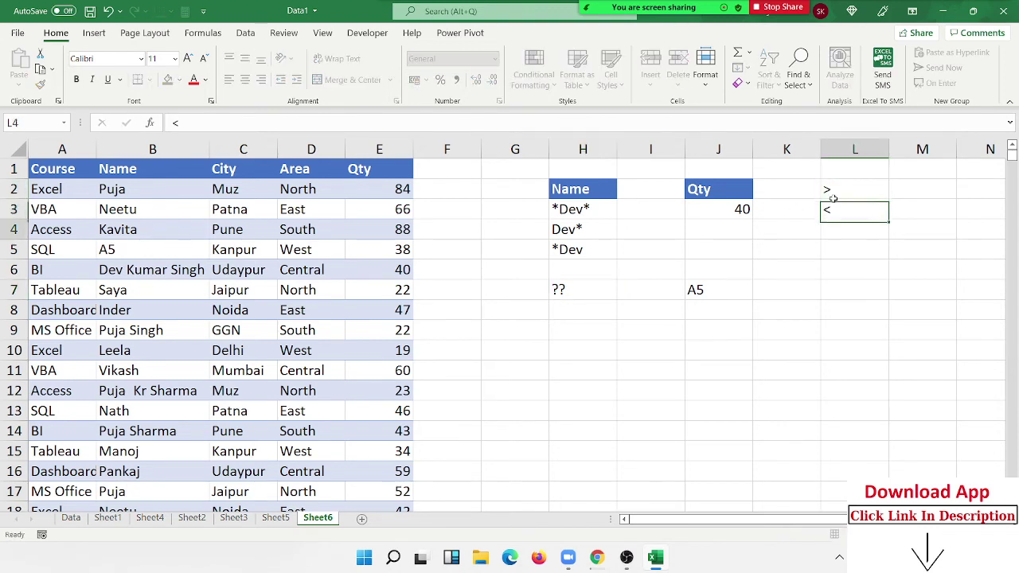
pyautogui.press('Return')
pyautogui.write('>=')
pyautogui.press('Return')
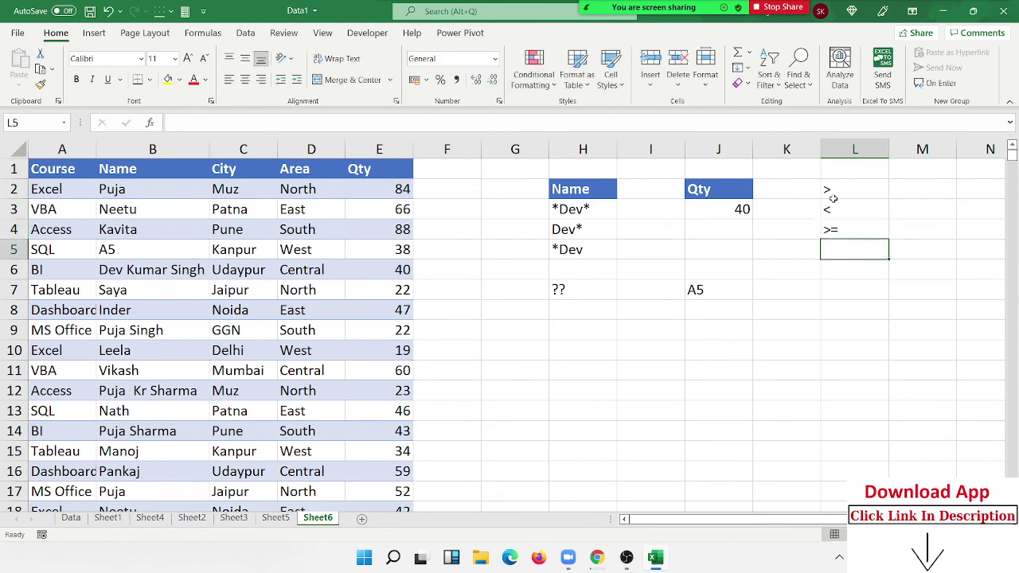
pyautogui.write('<=')
pyautogui.press('Return')
pyautogui.write('<>')
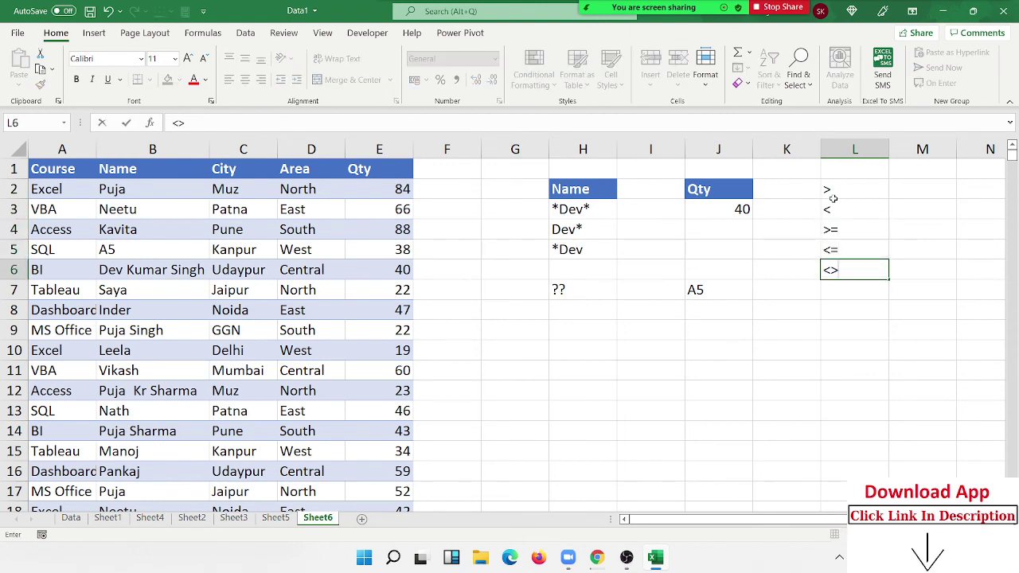
pyautogui.press('Return')
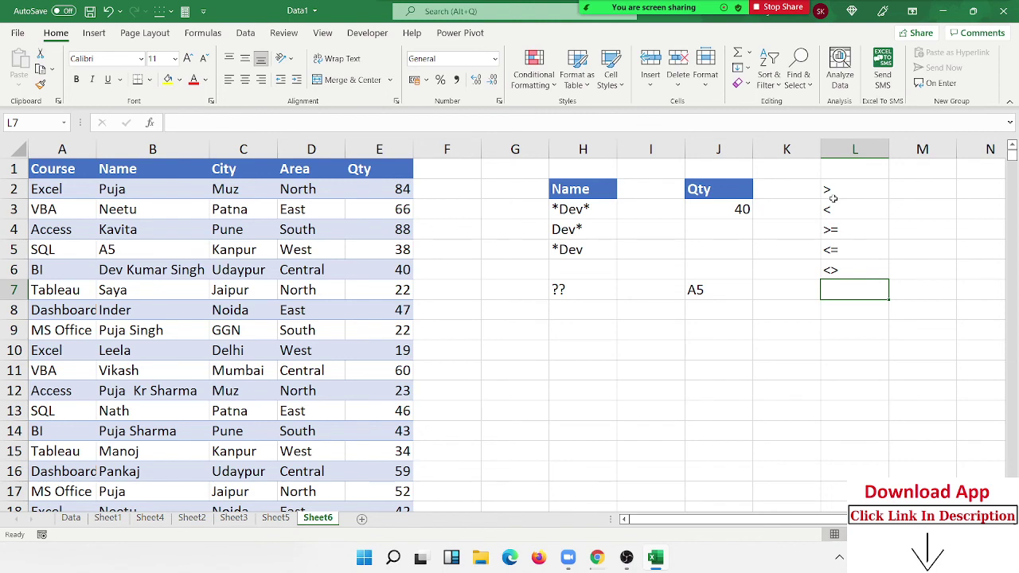